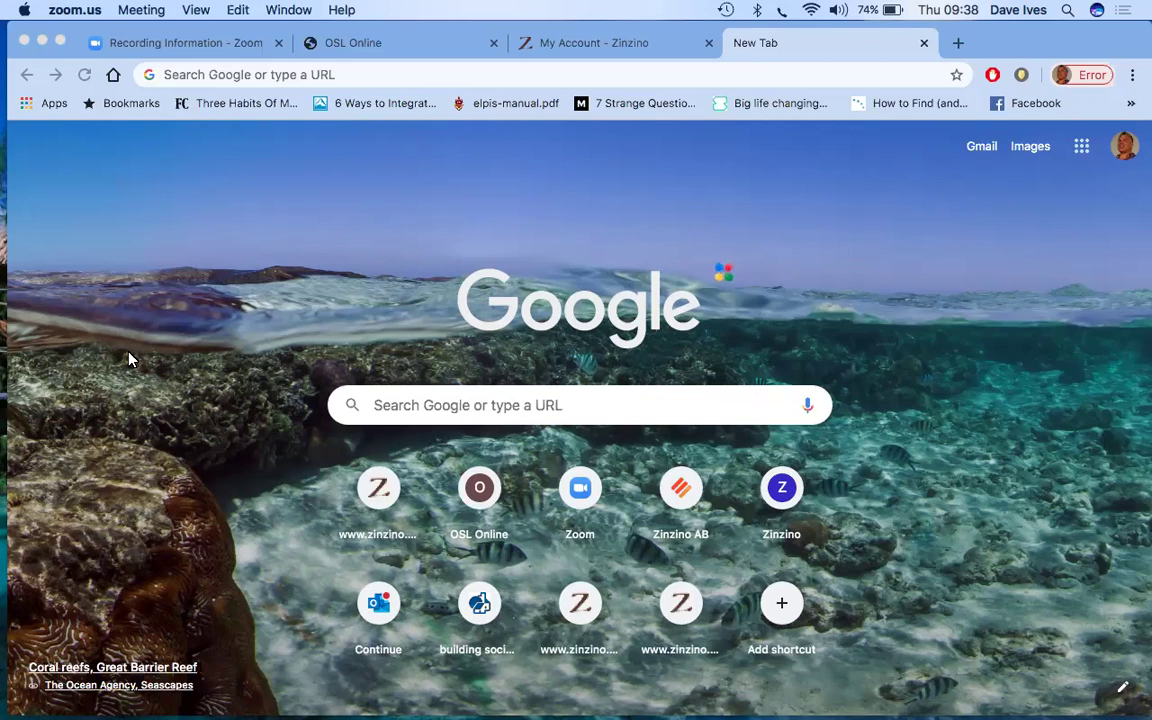
Step: Open Google Calendar from the Google apps list
left_click(1087, 157)
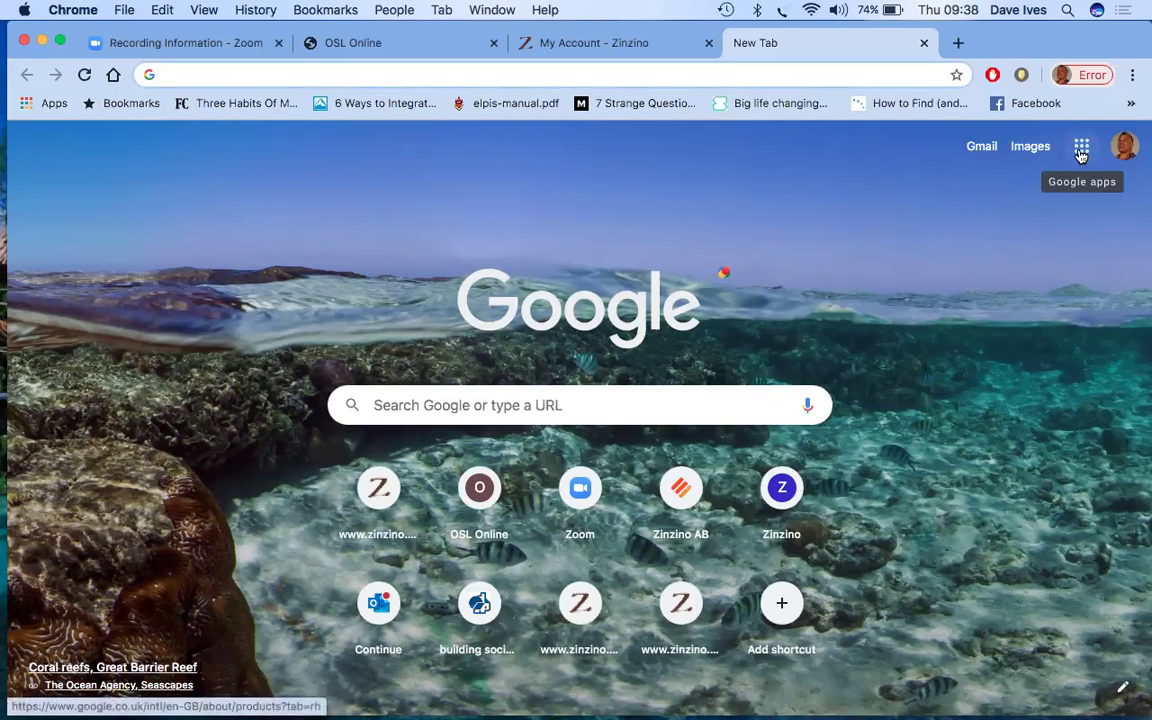
left_click(1081, 150)
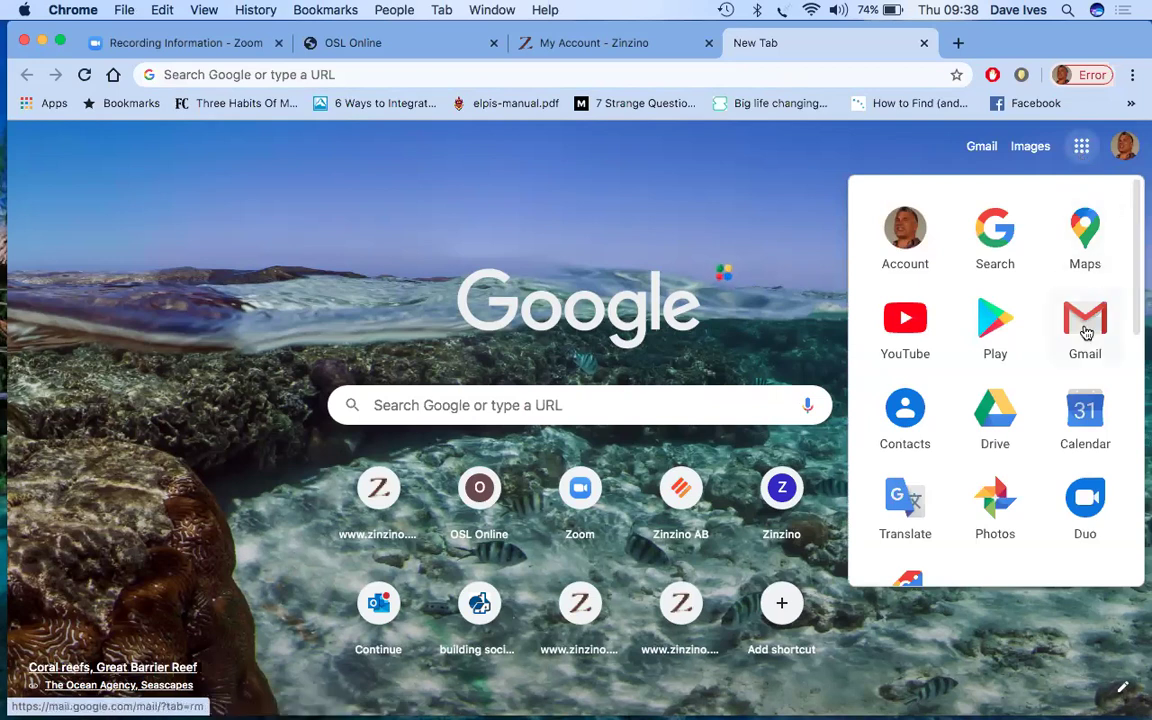
left_click(1085, 428)
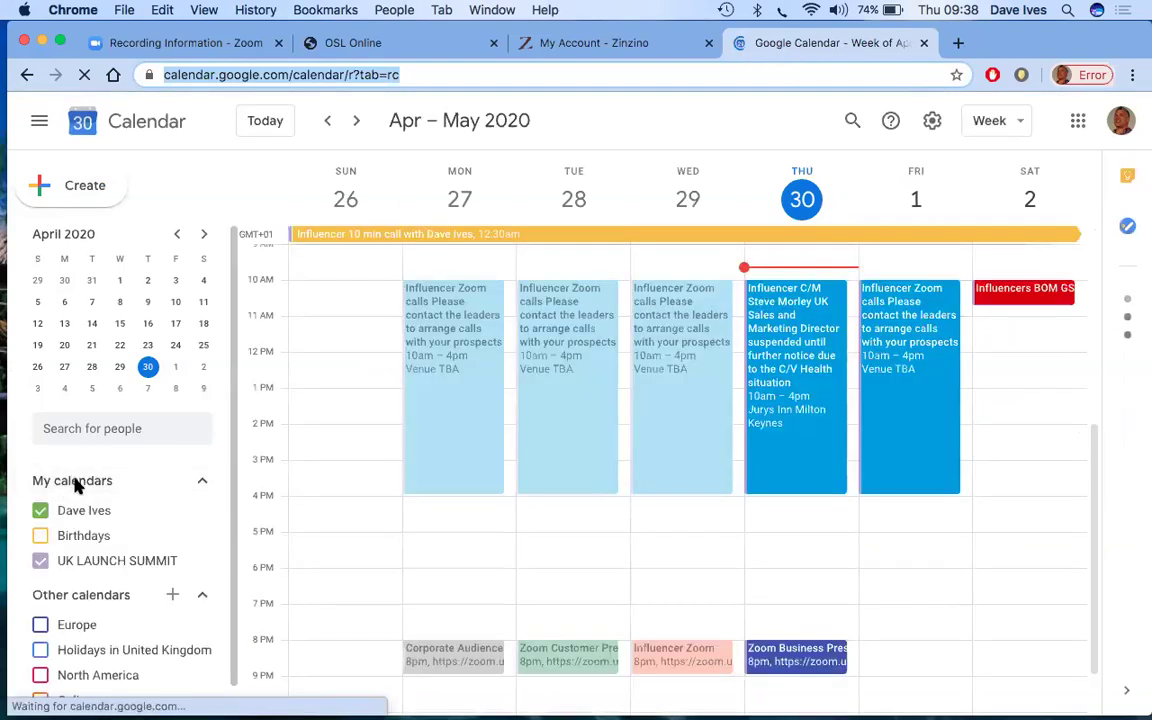
Step: Collapse and re-expand the My calendars and Other calendars lists to review the calendars in each
scroll(77, 485, "down", 1)
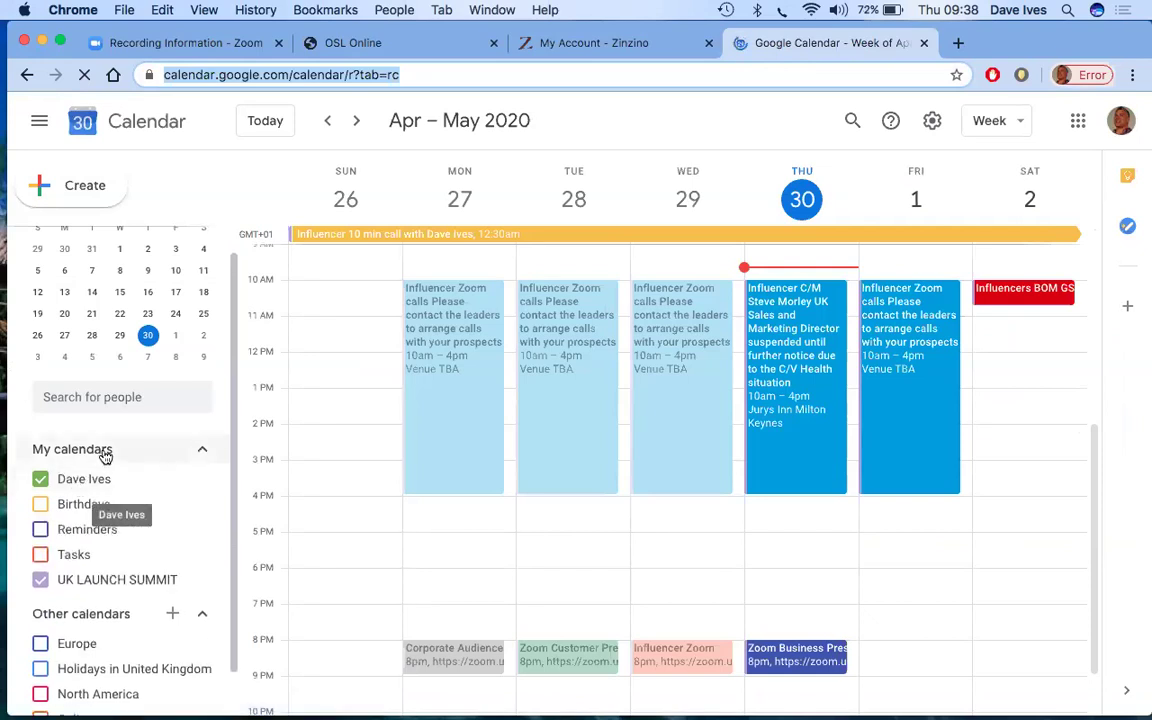
left_click(203, 453)
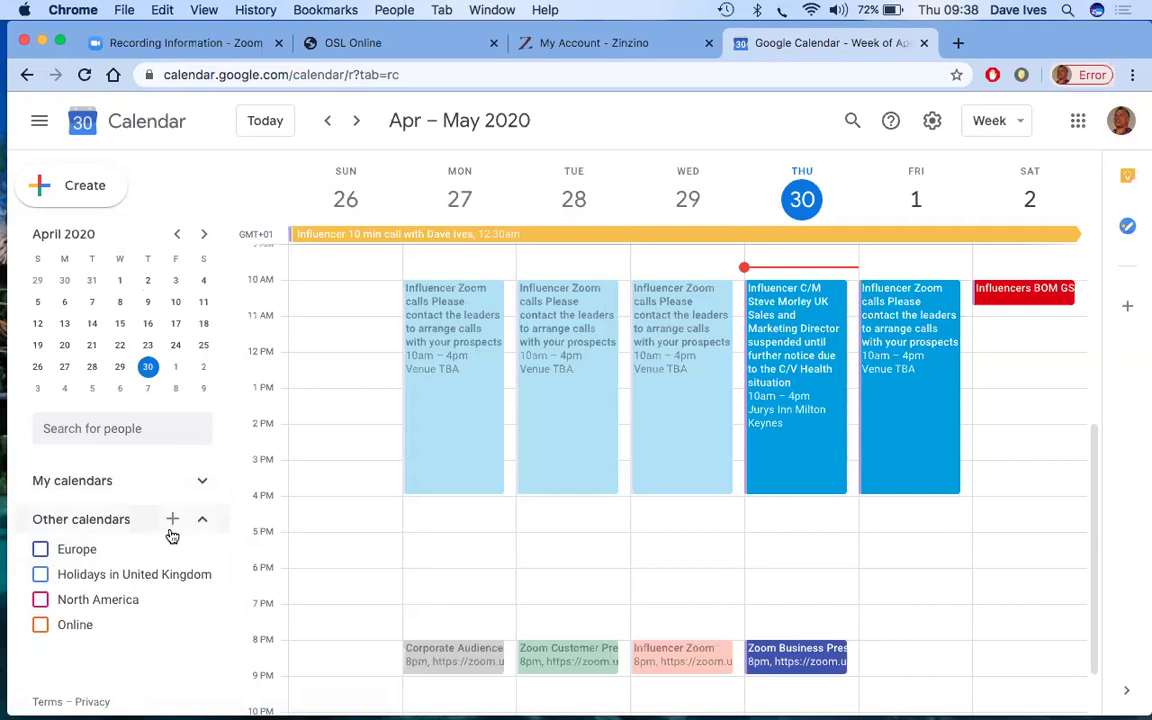
left_click(203, 521)
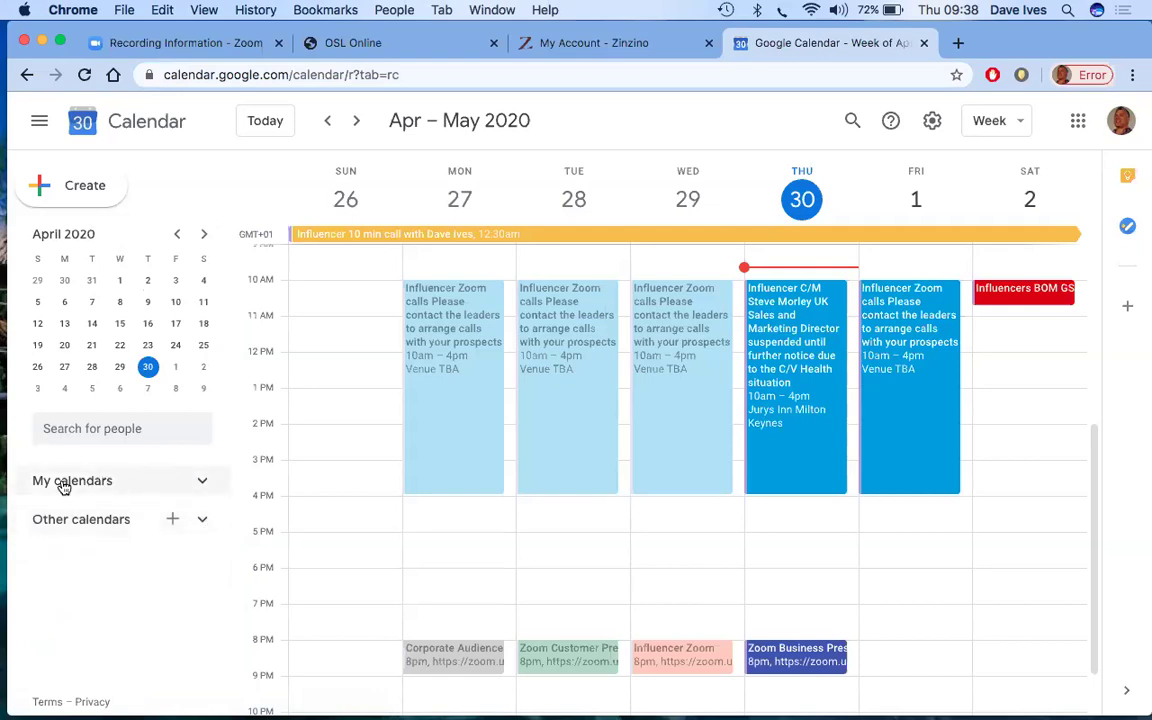
left_click(206, 519)
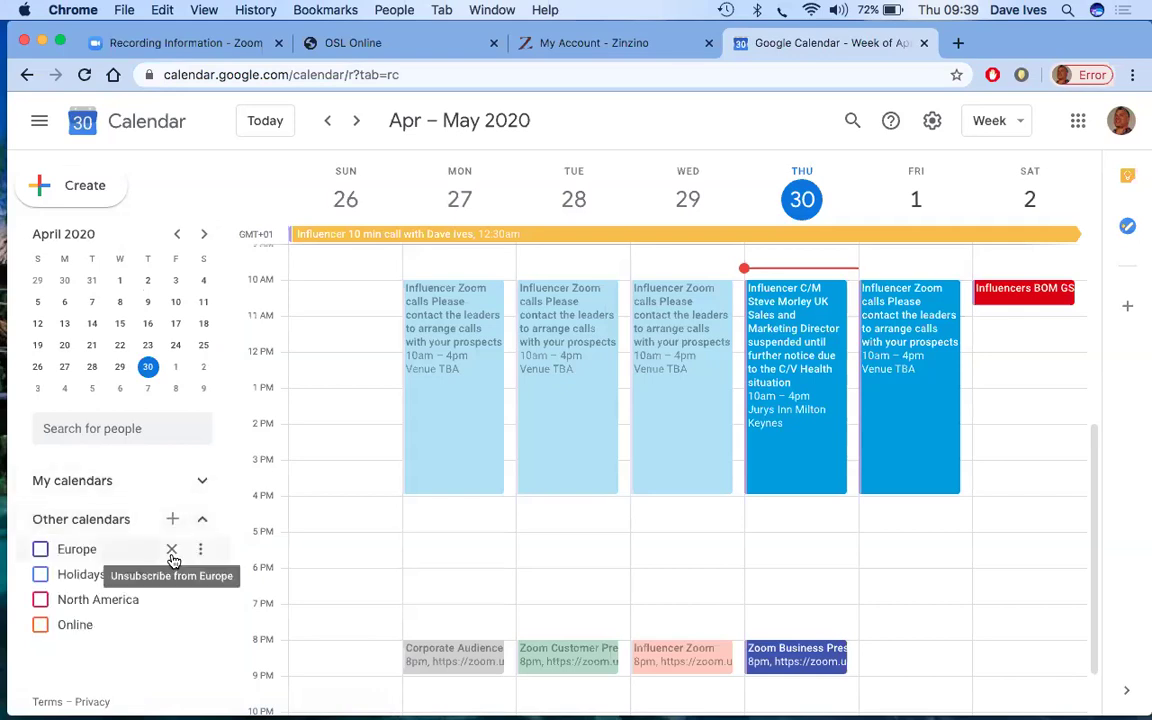
left_click(201, 481)
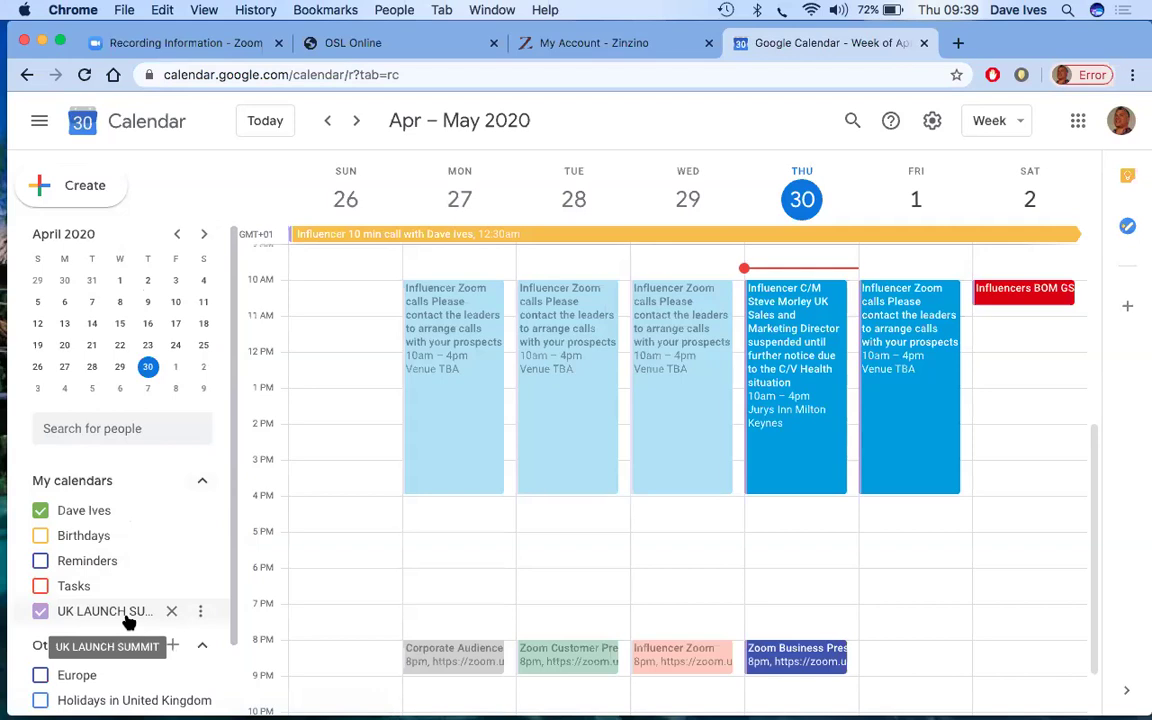
Step: Hide the UK LAUNCH SUMMIT calendar's events and show them again
mouse_move(83, 620)
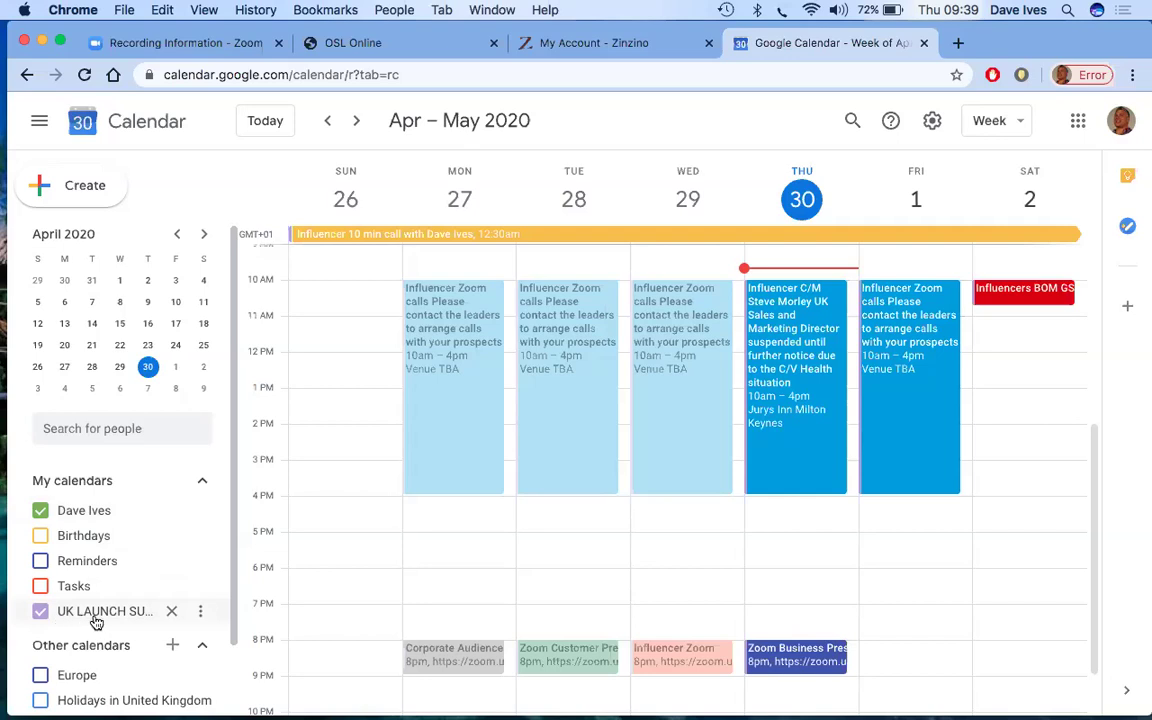
left_click(41, 616)
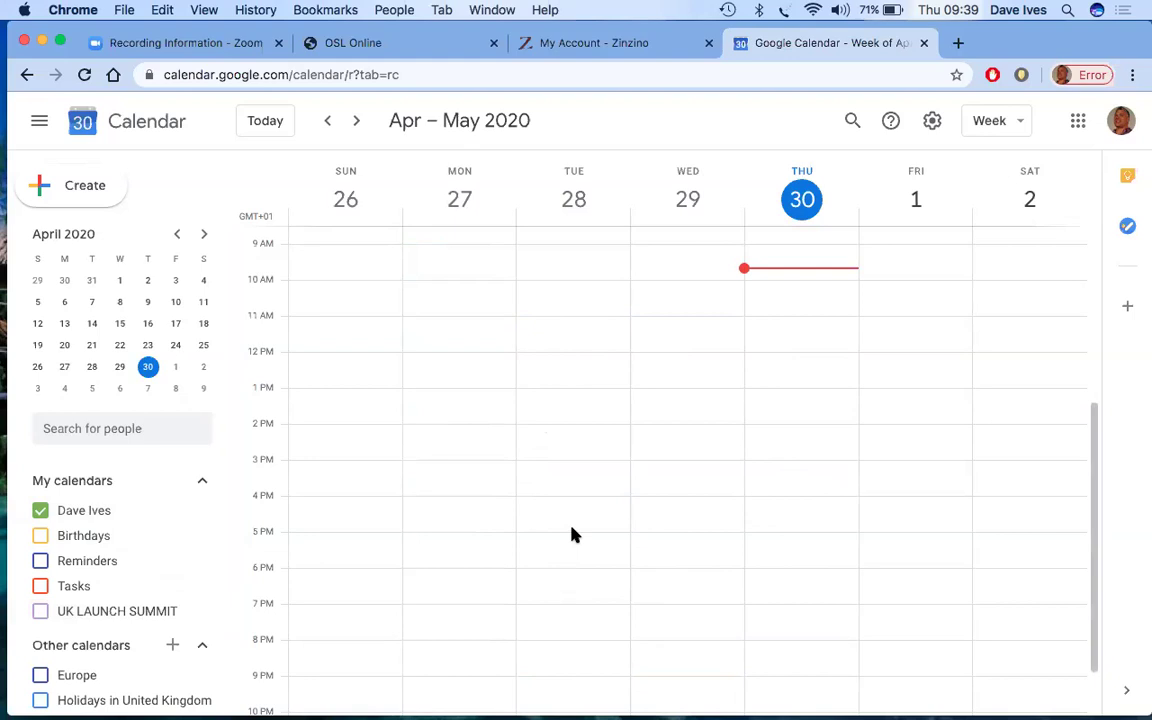
left_click(41, 612)
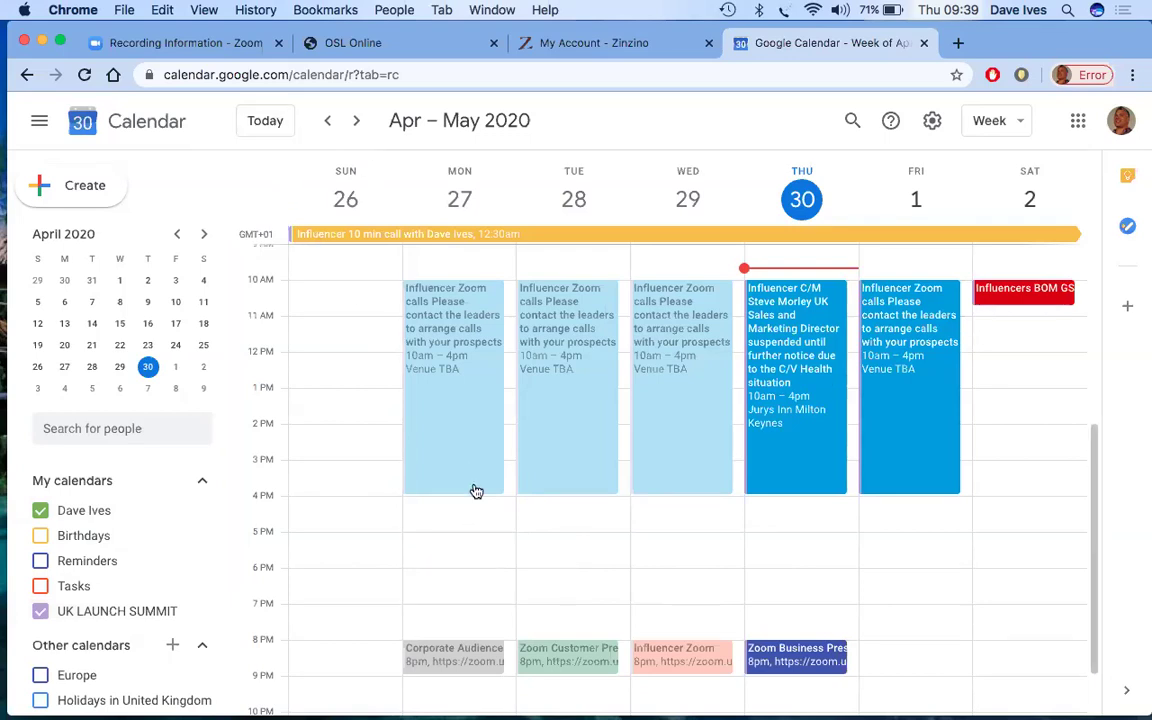
Step: View the details of the week-long Influencer 10 min call event, select its bit.ly invite link, and close the details
scroll(472, 490, "down", 3)
scroll(472, 490, "up", 5)
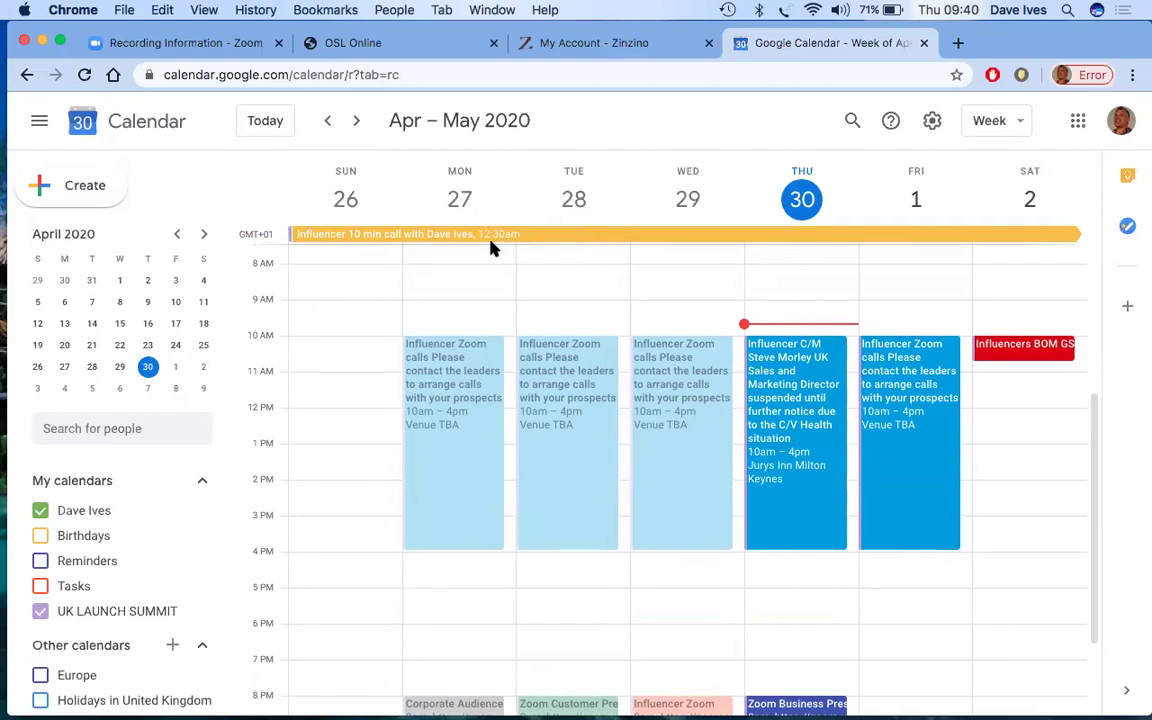
left_click(798, 236)
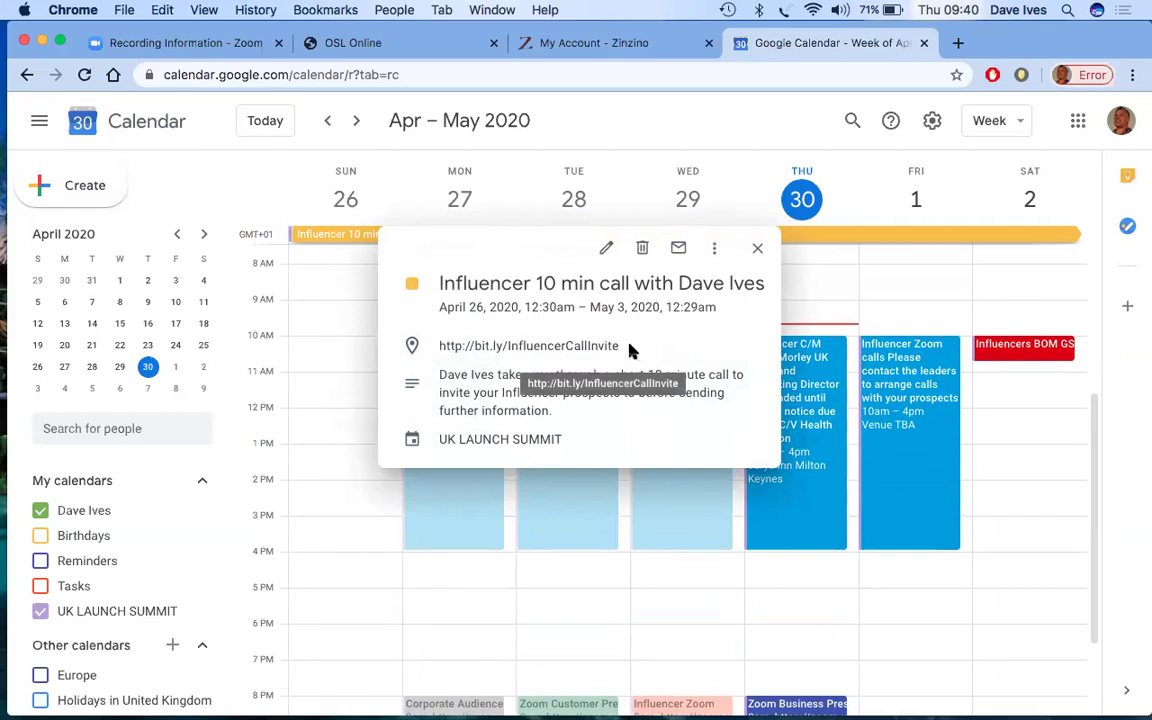
left_click_drag(624, 346, 437, 346)
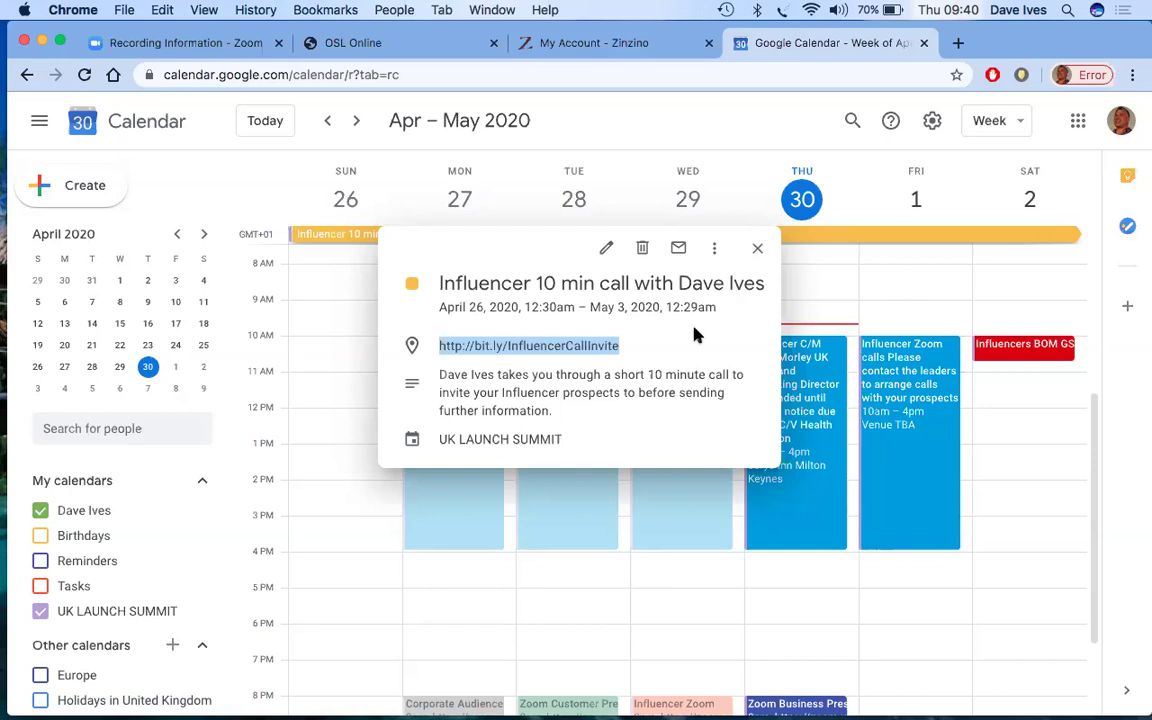
left_click(913, 275)
Step: View the details of the Zoom Business Presentation event on Thursday, April 30, and close them
scroll(777, 395, "down", 3)
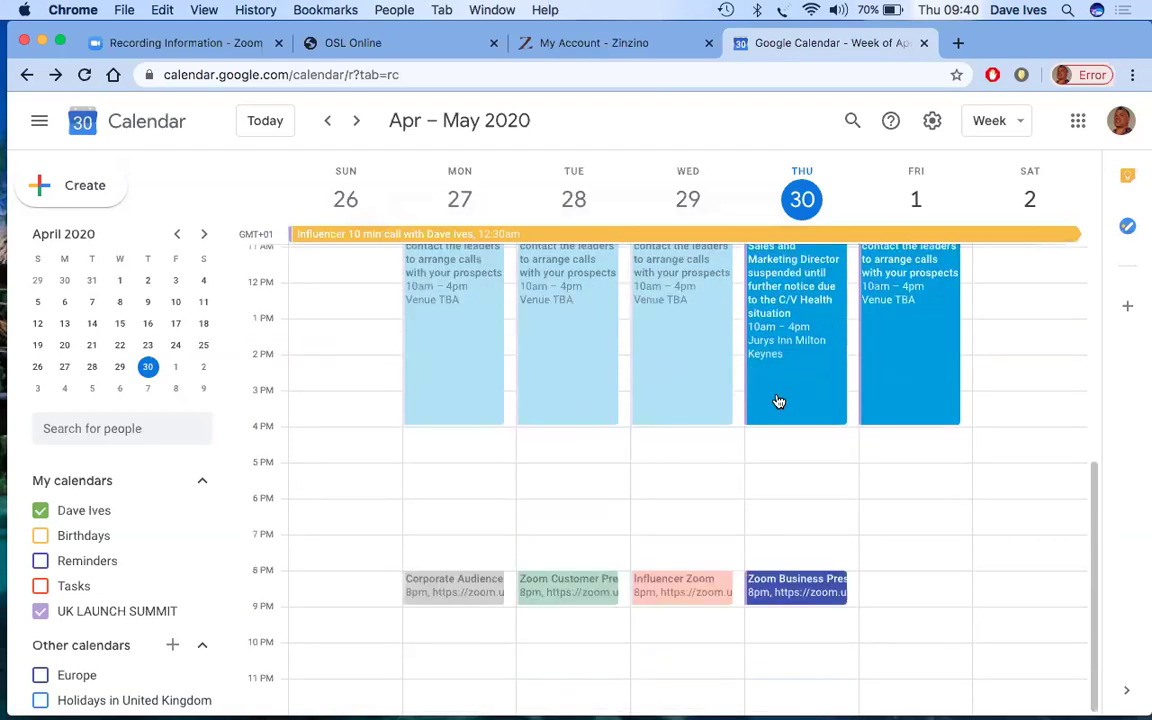
left_click(779, 589)
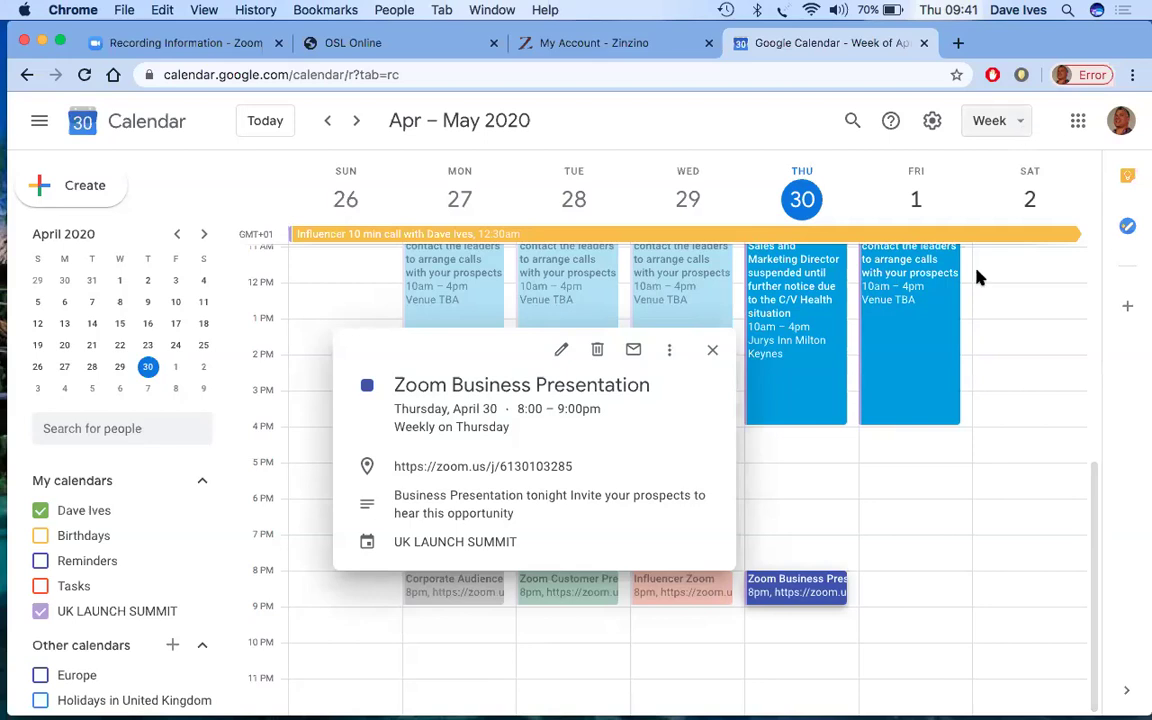
left_click(895, 499)
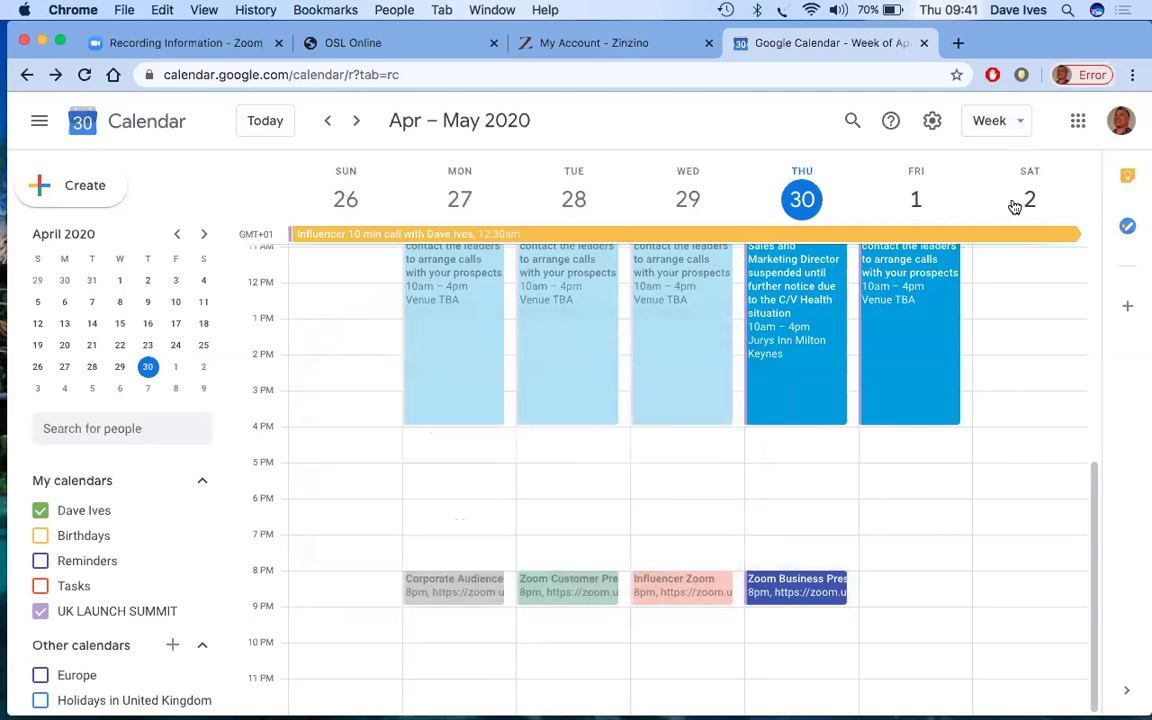
Step: Switch the calendar to month view and browse the April, May and June 2020 schedules
left_click(1020, 125)
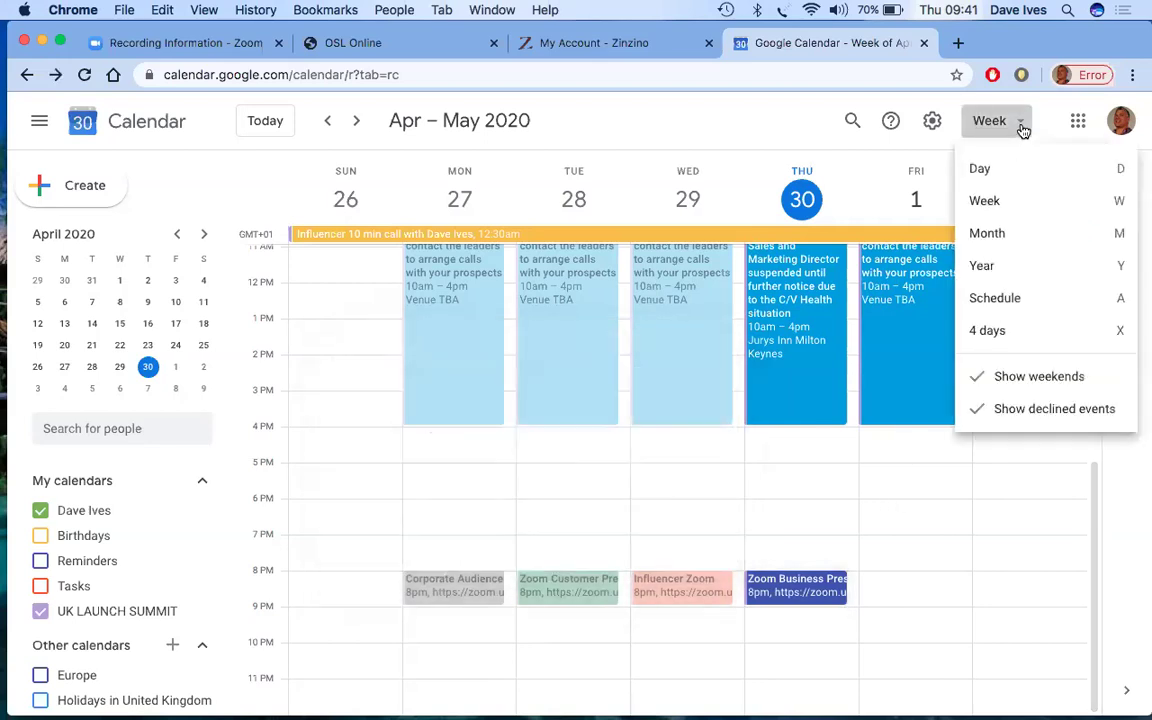
left_click(1003, 243)
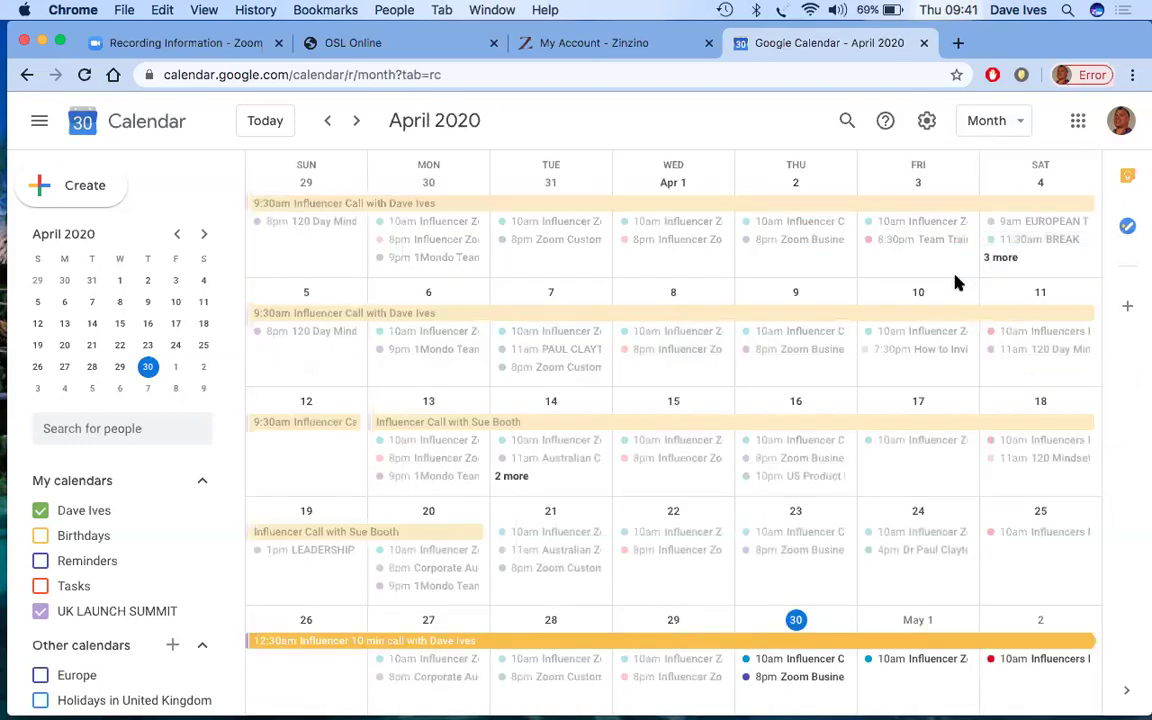
scroll(818, 495, "down", 1)
scroll(905, 573, "down", 1)
scroll(905, 573, "down", 1)
scroll(537, 458, "down", 1)
scroll(450, 330, "up", 1)
left_click(328, 121)
left_click(328, 121)
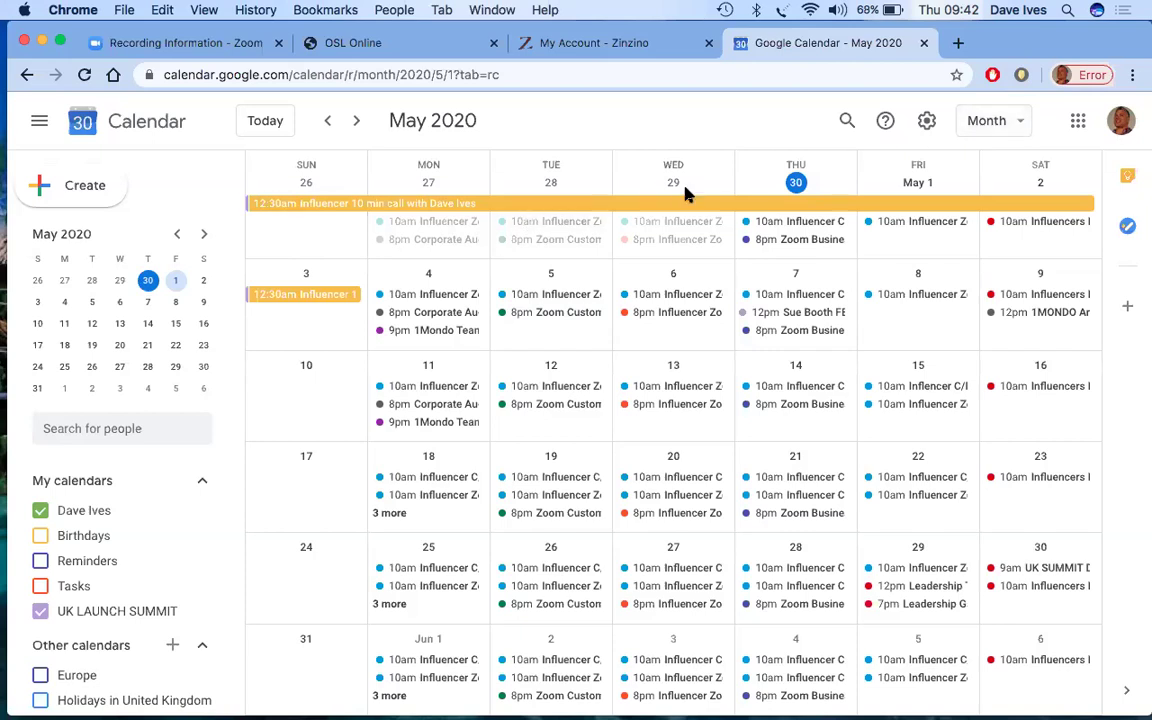
left_click(325, 121)
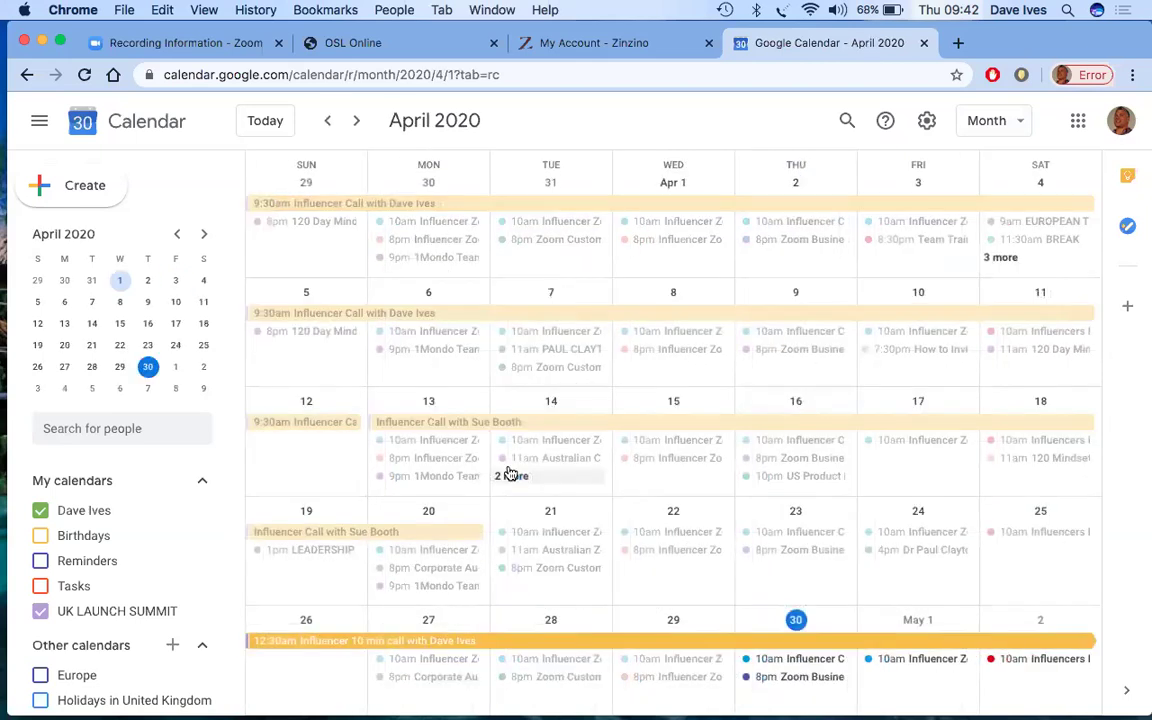
scroll(510, 474, "down", 2)
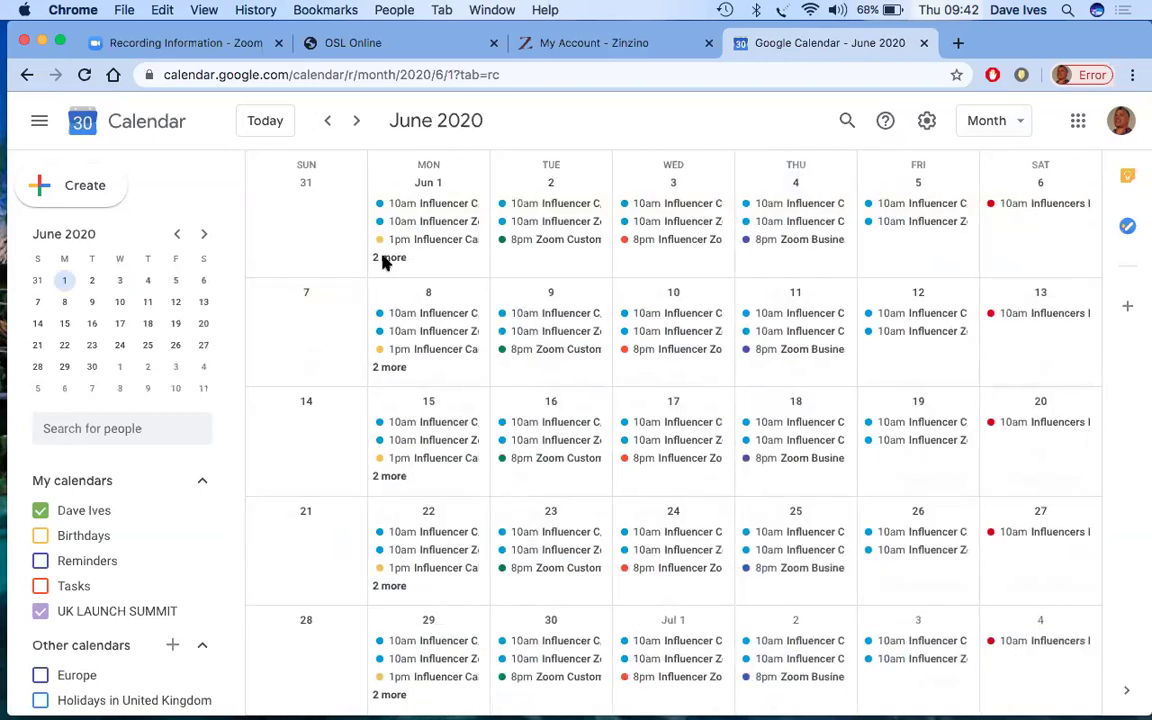
Step: Return to May 2020, view the details of the 8pm Corporate Audience event on Monday, May 4, and close them
left_click(327, 120)
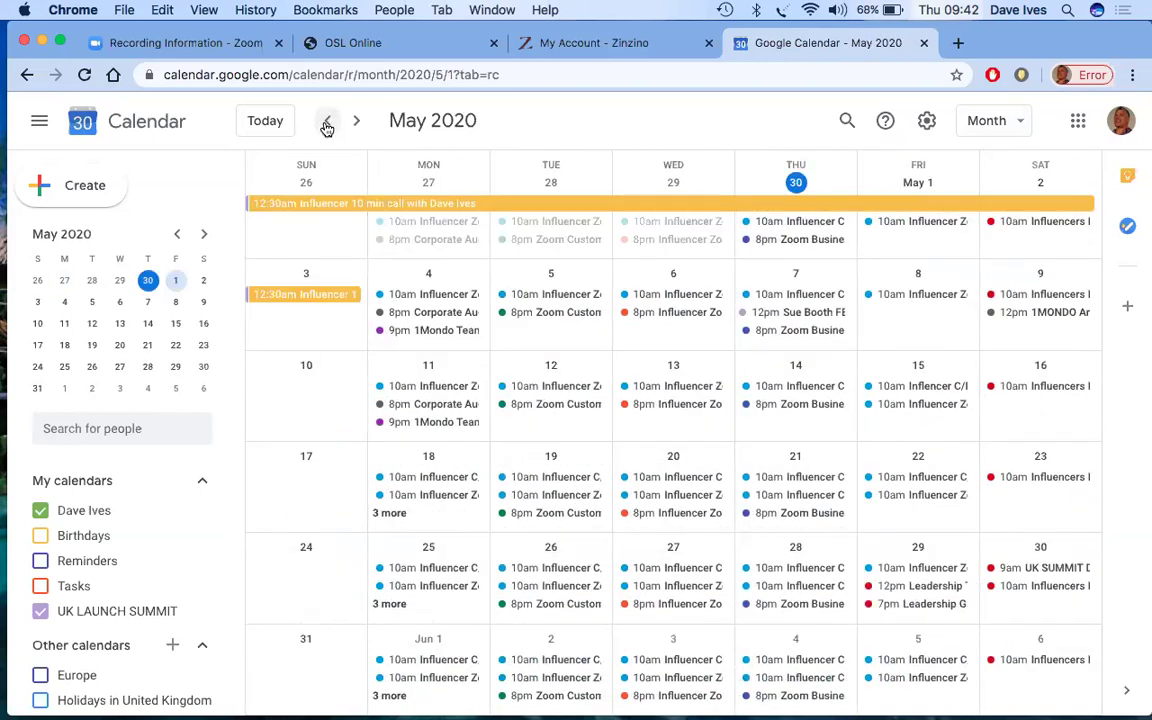
left_click(429, 314)
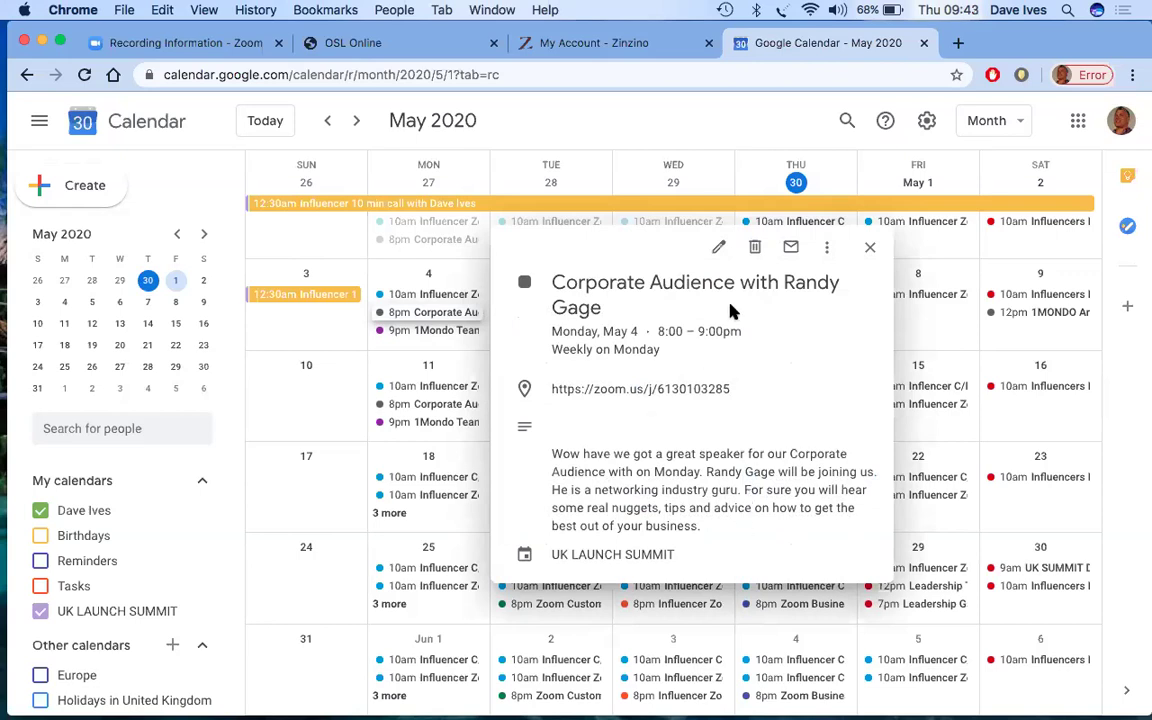
left_click(870, 250)
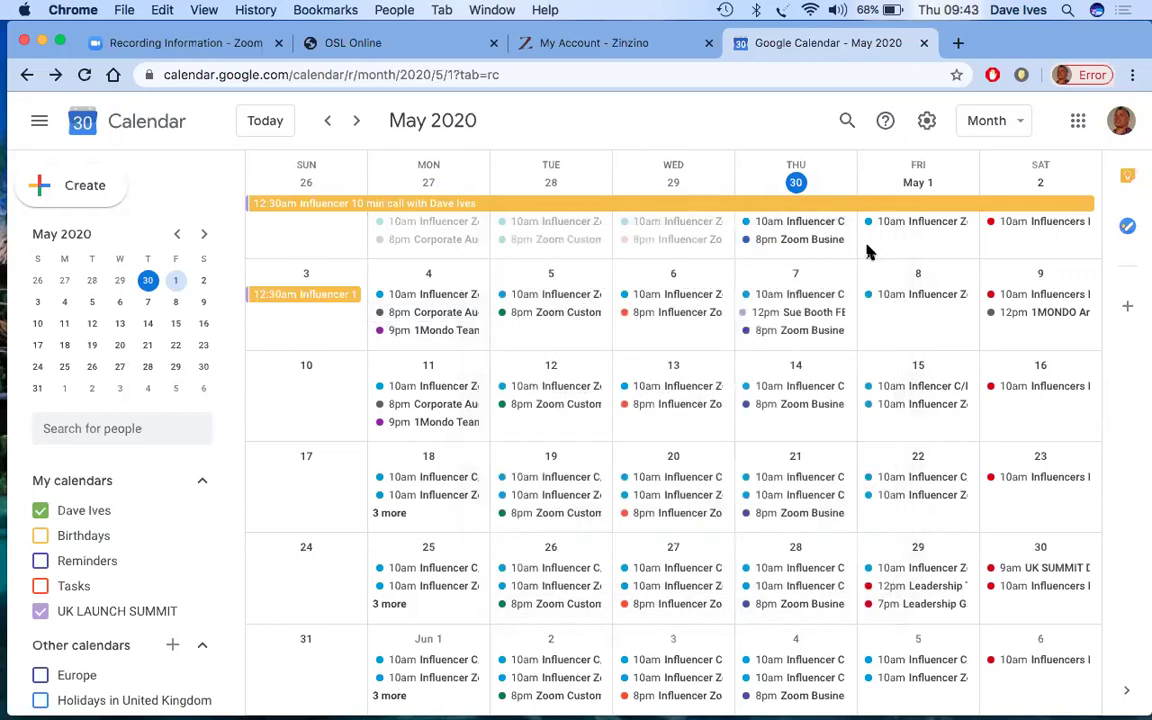